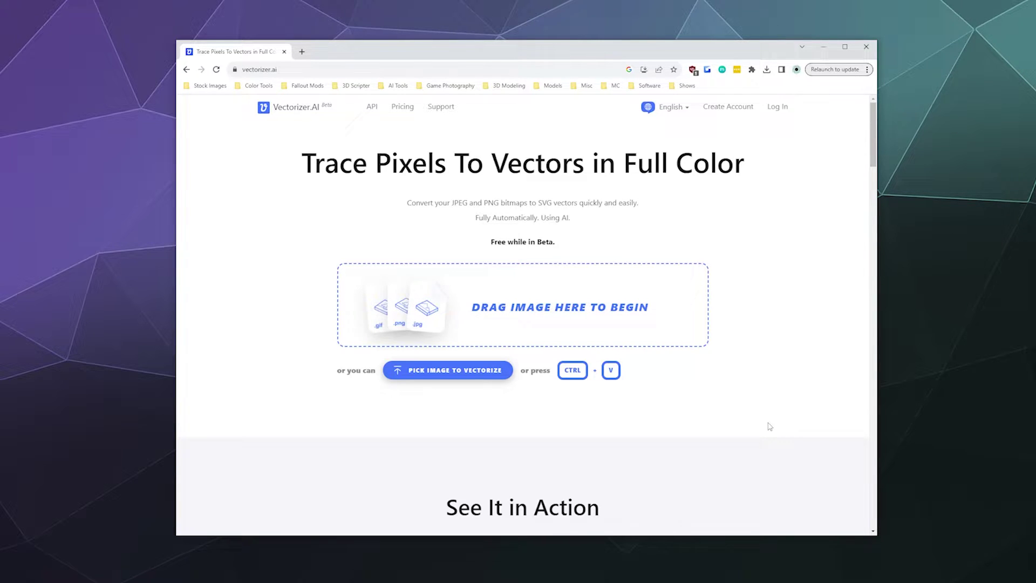
Upload Handsome Squidward.jpg to Vectorizer.AI for vectorizing.
{"action": "scroll", "coordinate": [770, 426], "scroll_direction": "down", "scroll_amount": 5}
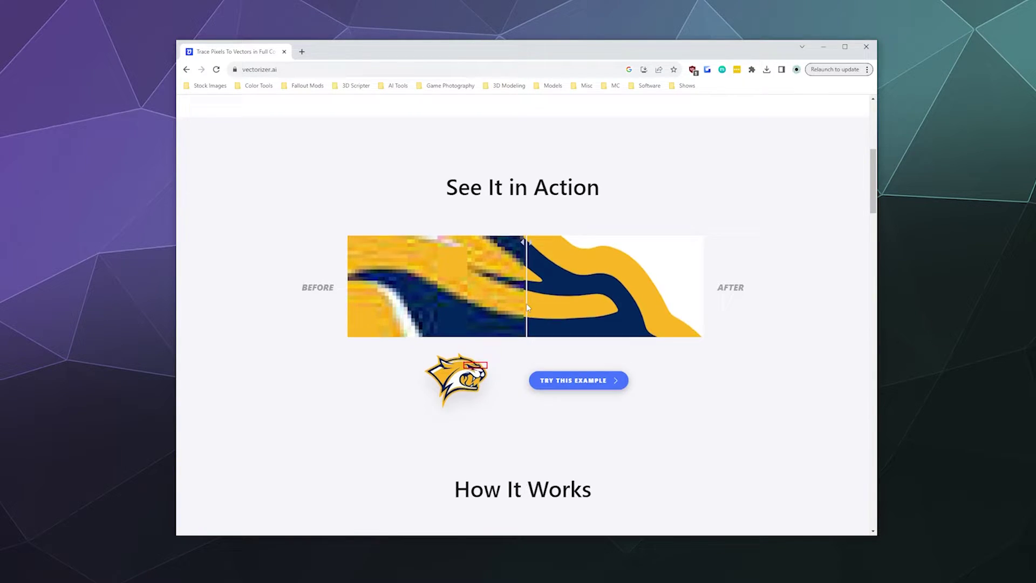
{"action": "scroll", "coordinate": [526, 303], "scroll_direction": "up", "scroll_amount": 6}
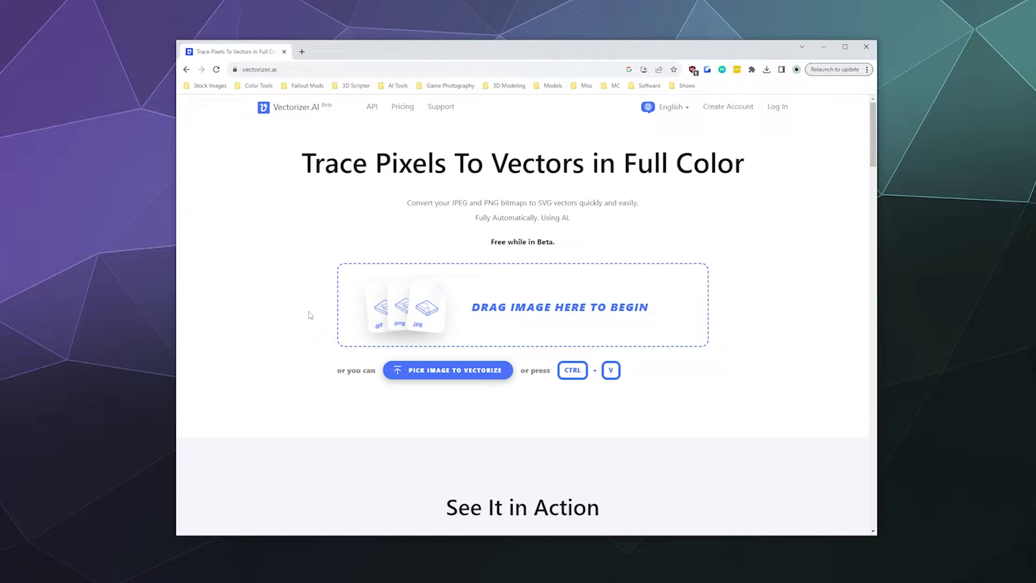
{"action": "left_click", "coordinate": [492, 319]}
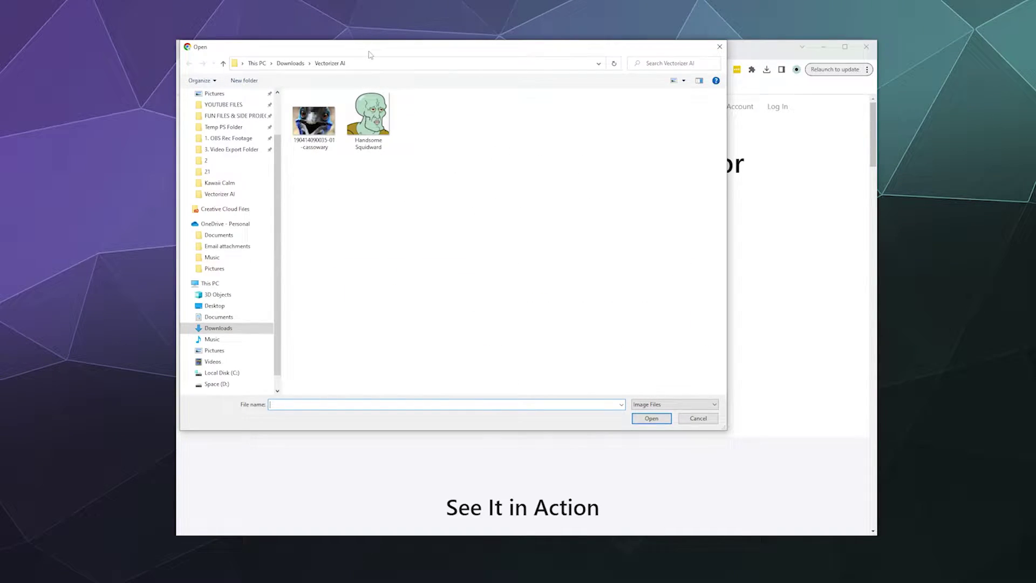
{"action": "left_click_drag", "start_coordinate": [369, 51], "coordinate": [468, 91]}
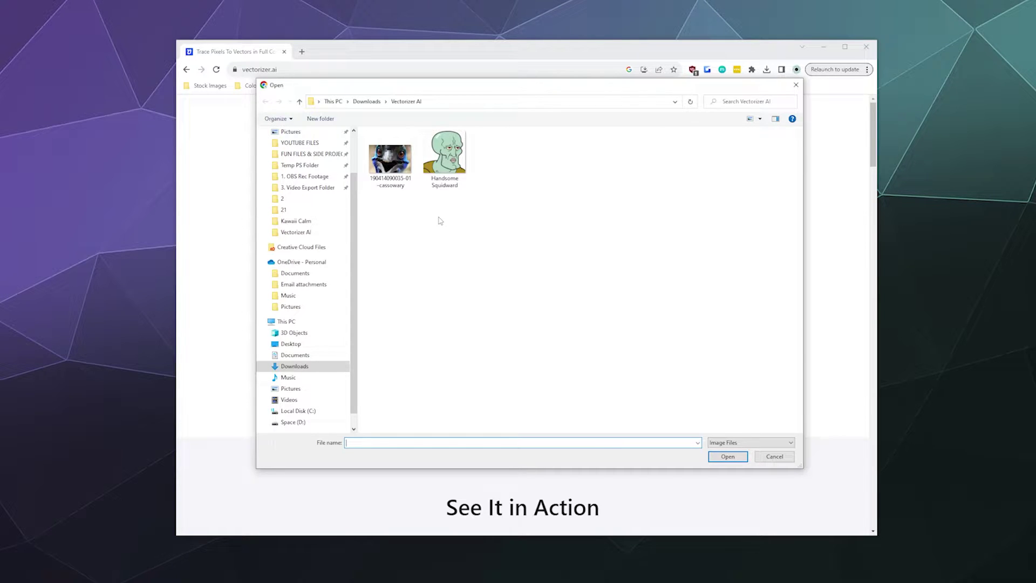
{"action": "left_click", "coordinate": [437, 192]}
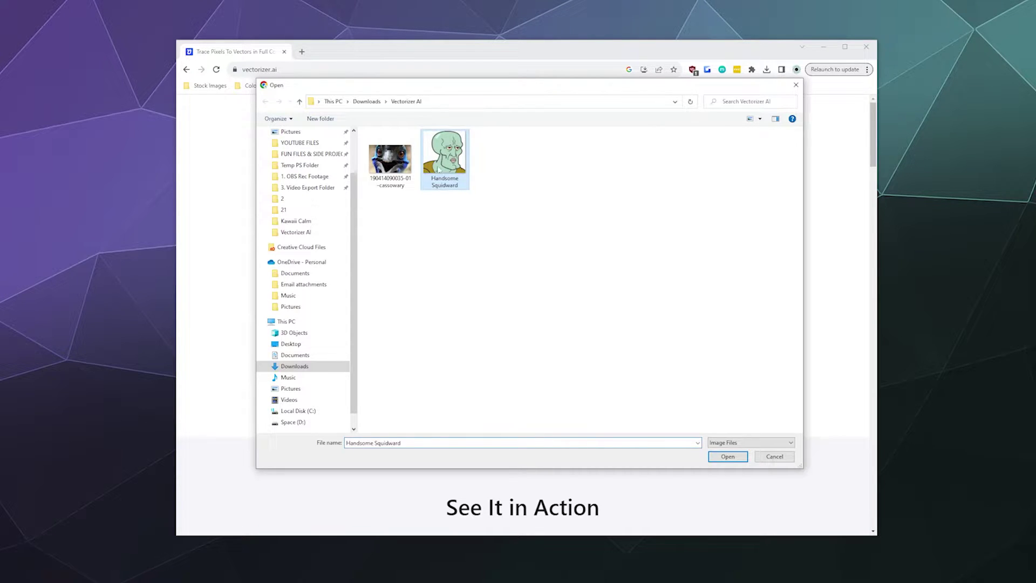
{"action": "left_click", "coordinate": [727, 457]}
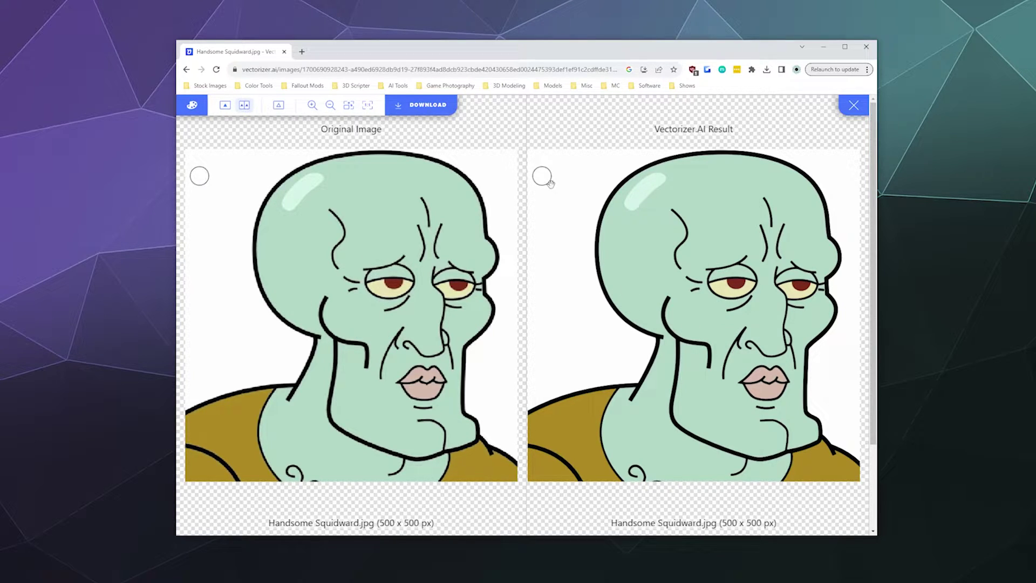
Download the Squidward result as an SVG named 'Handsome Squidward Vector'.
{"action": "left_click", "coordinate": [424, 104]}
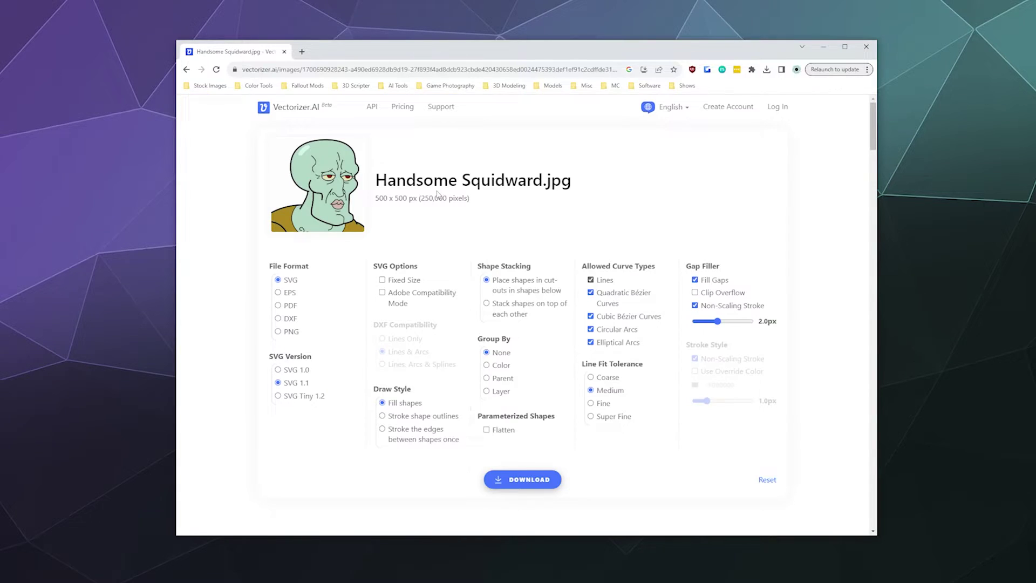
{"action": "left_click", "coordinate": [534, 480]}
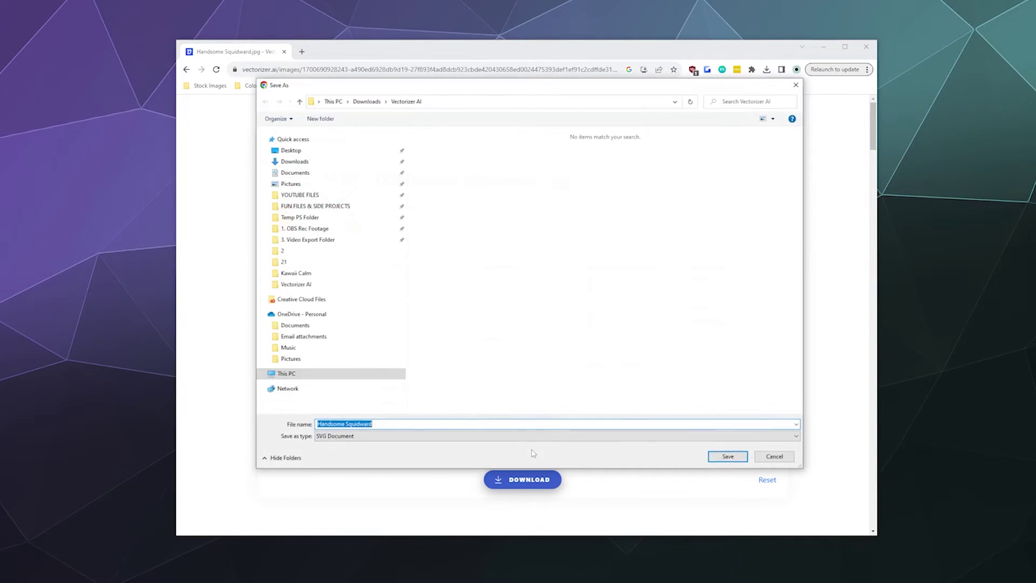
{"action": "left_click_drag", "start_coordinate": [478, 92], "coordinate": [824, 41]}
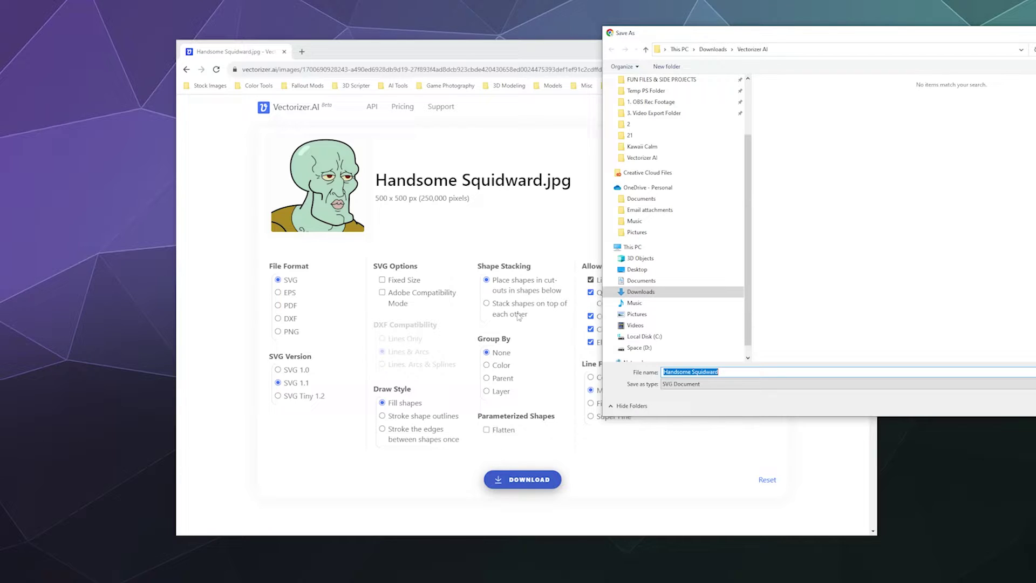
{"action": "left_click_drag", "start_coordinate": [705, 39], "coordinate": [344, 109]}
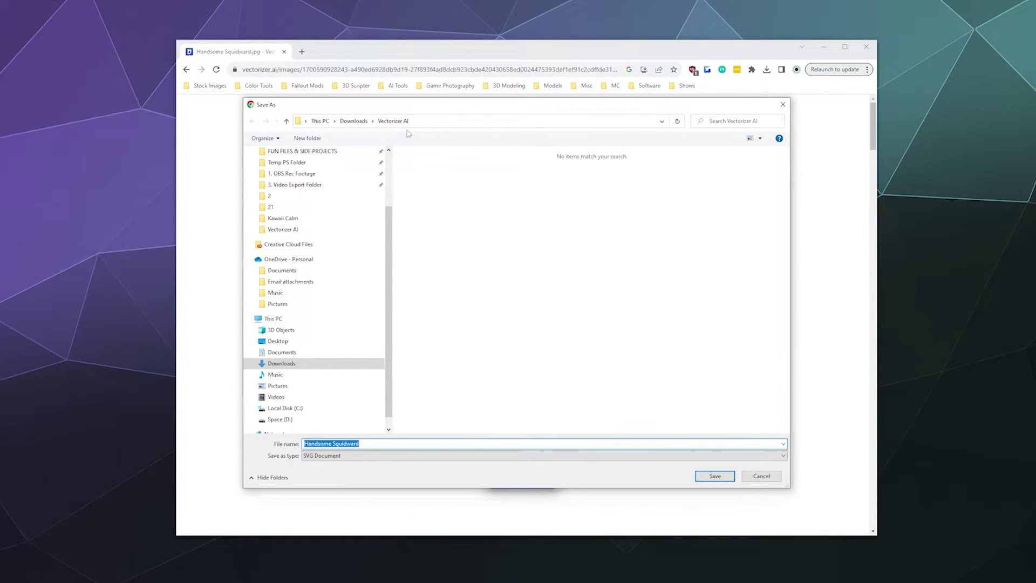
{"action": "key", "text": "End"}
{"action": "type", "text": "Vector"}
{"action": "key", "text": "Return"}
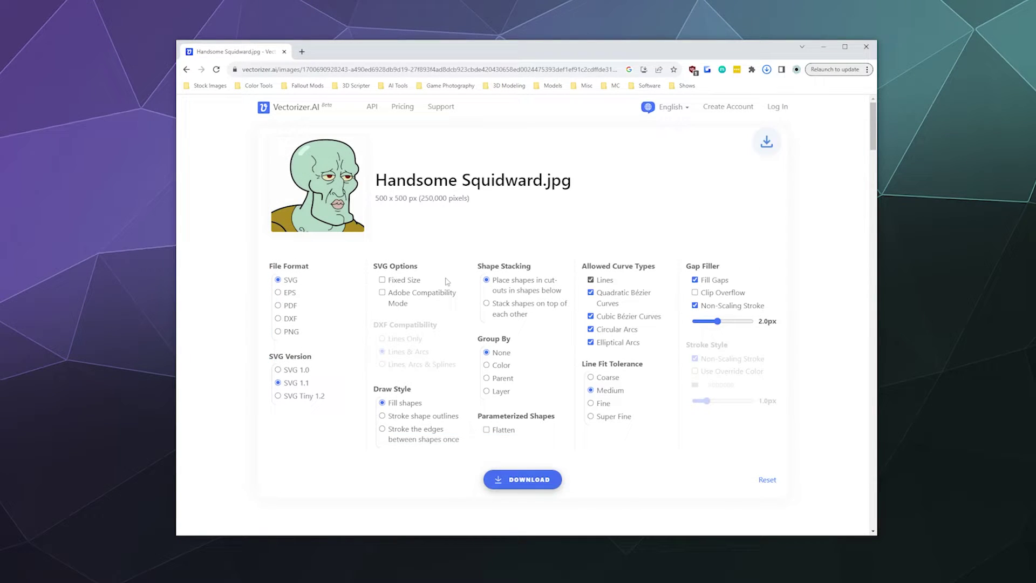
Return to the home page and upload the 2930 x 1953 px cassowary photo.
{"action": "left_click", "coordinate": [303, 122]}
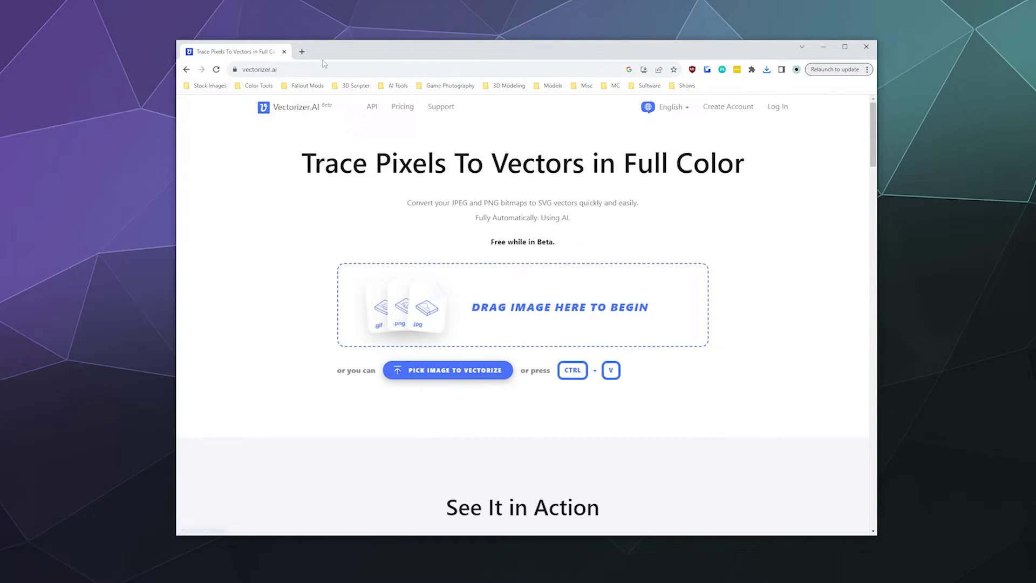
{"action": "left_click", "coordinate": [453, 309]}
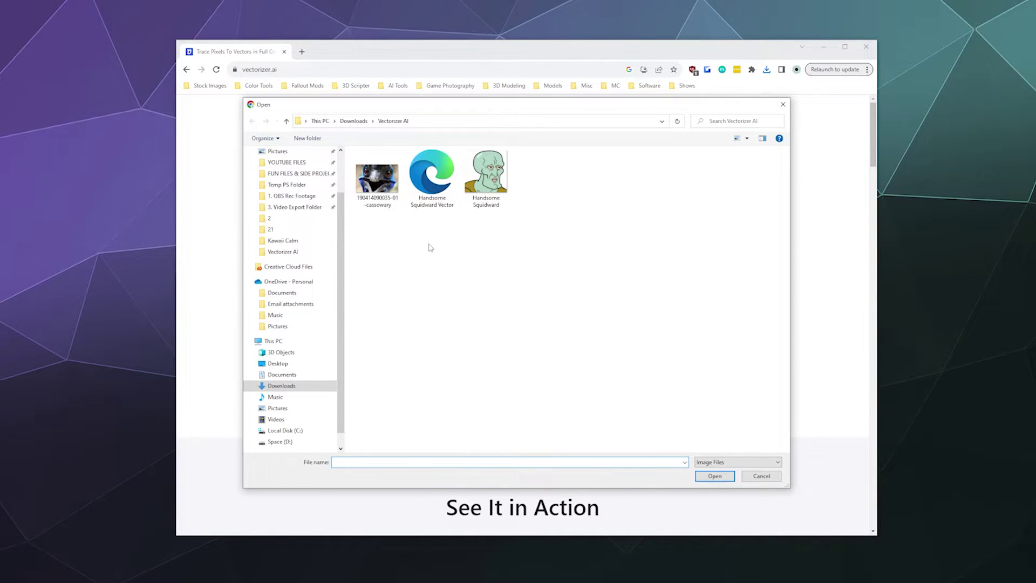
{"action": "left_click", "coordinate": [377, 178]}
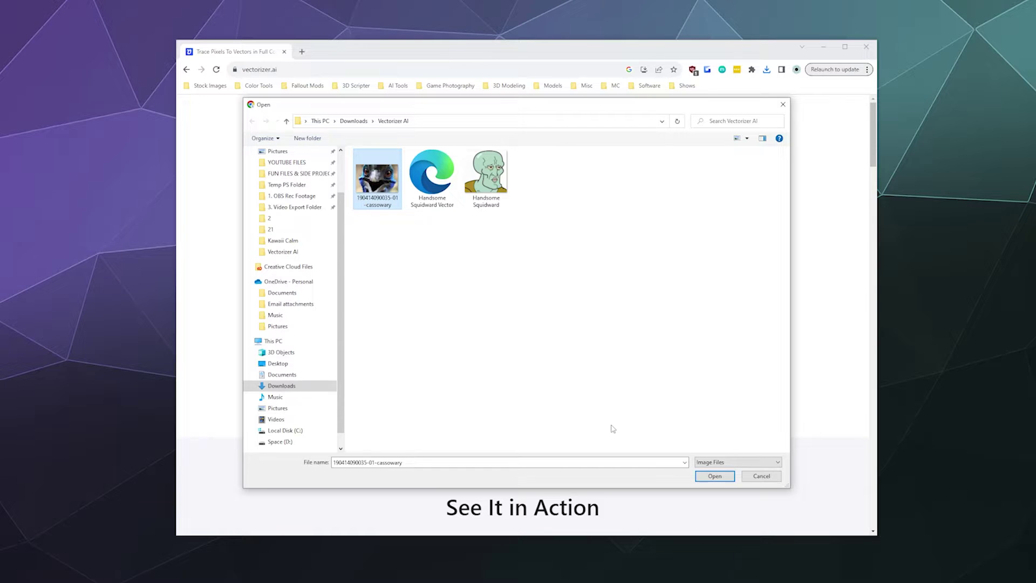
{"action": "left_click", "coordinate": [714, 476]}
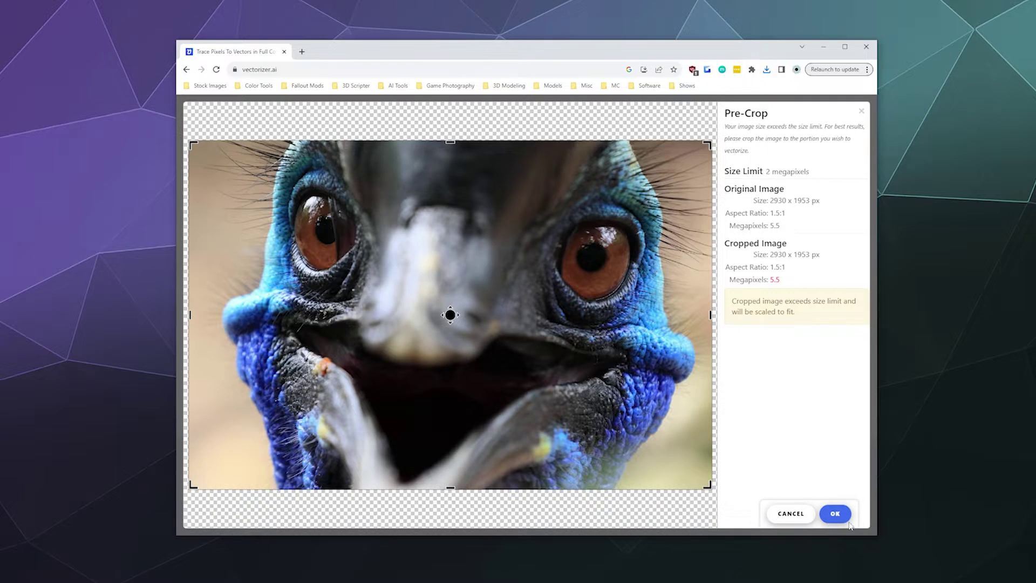
Accept the full-frame pre-crop so the cassowary is vectorized at 1773 x 1182 px.
{"action": "left_click", "coordinate": [835, 513]}
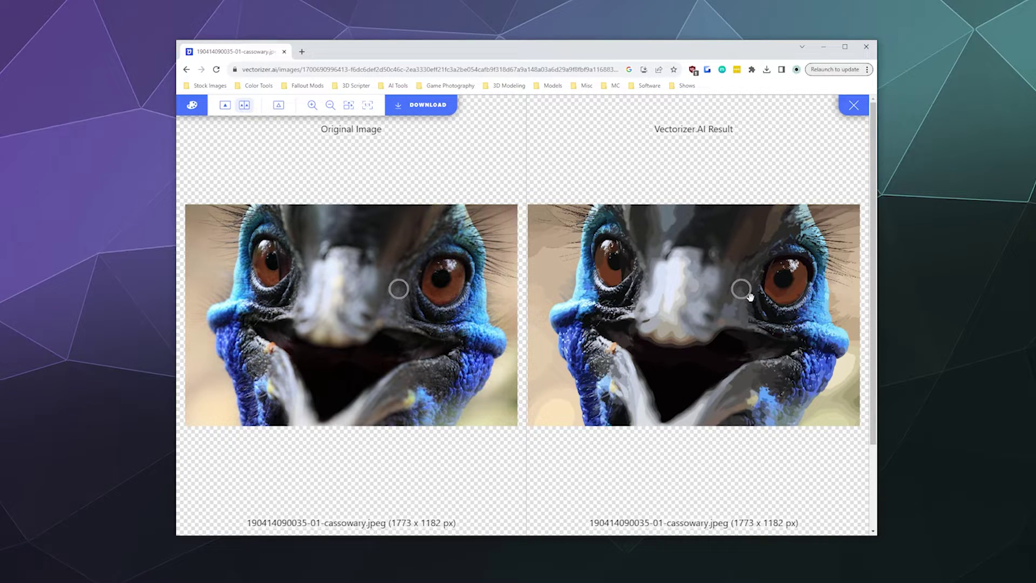
{"action": "left_click", "coordinate": [427, 104]}
{"action": "left_click", "coordinate": [530, 479]}
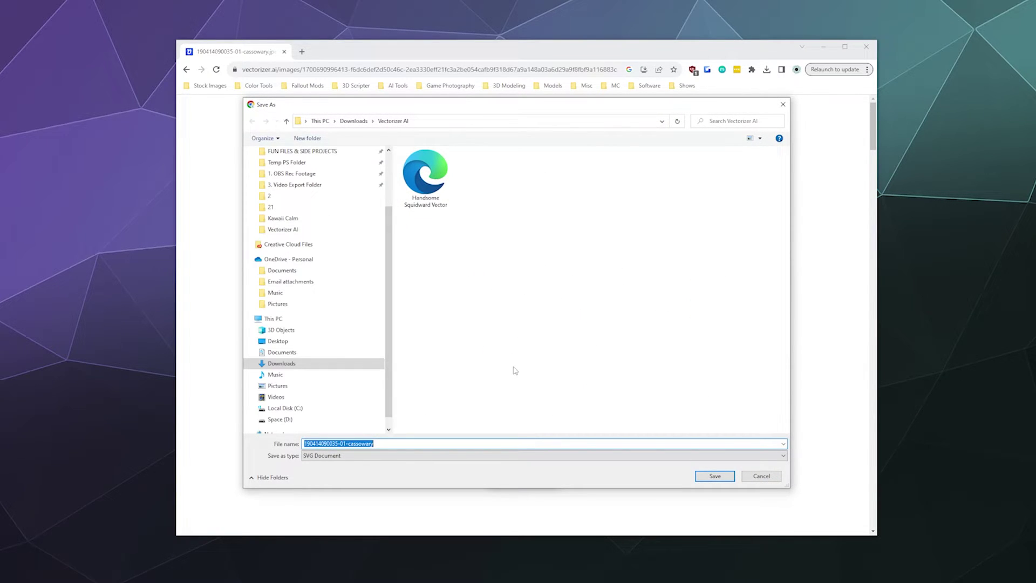
{"action": "key", "text": "End"}
{"action": "type", "text": "vectyor"}
{"action": "key", "text": "Return"}
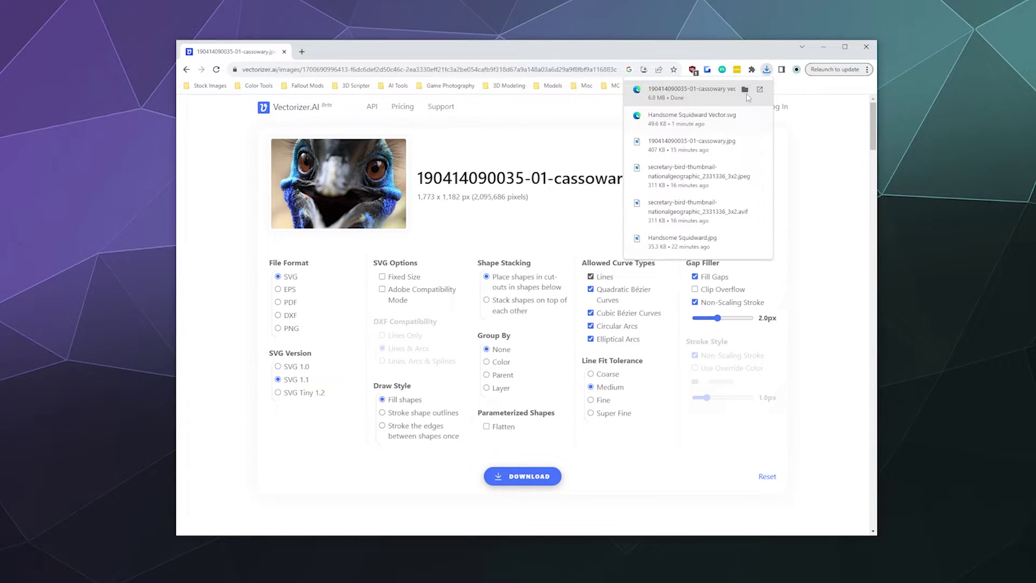
Open Handsome Squidward Vector.svg from the Vectorizer AI folder in Adobe Illustrator 2024.
{"action": "left_click", "coordinate": [744, 89]}
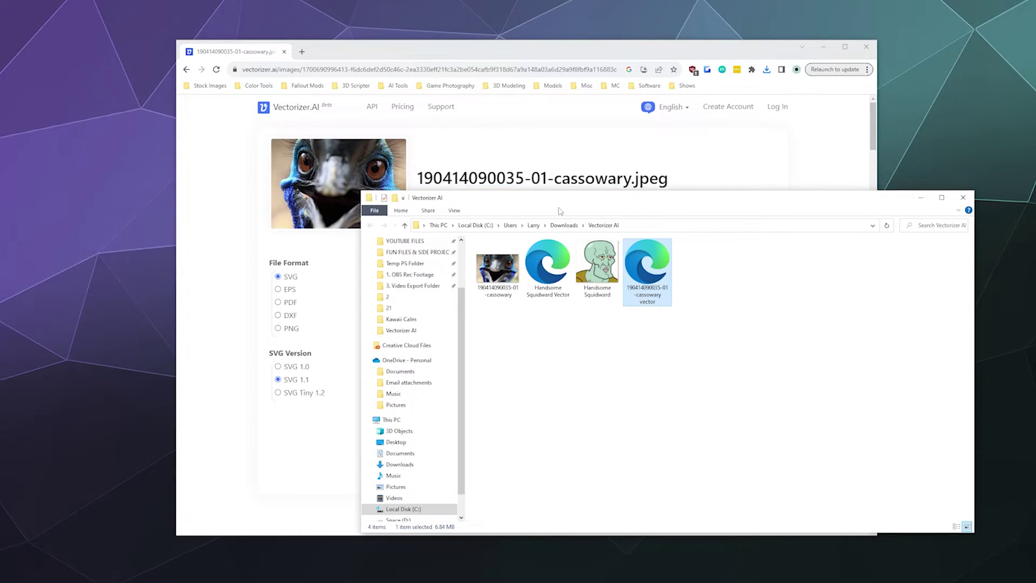
{"action": "left_click_drag", "start_coordinate": [561, 198], "coordinate": [451, 139]}
{"action": "left_click", "coordinate": [434, 215]}
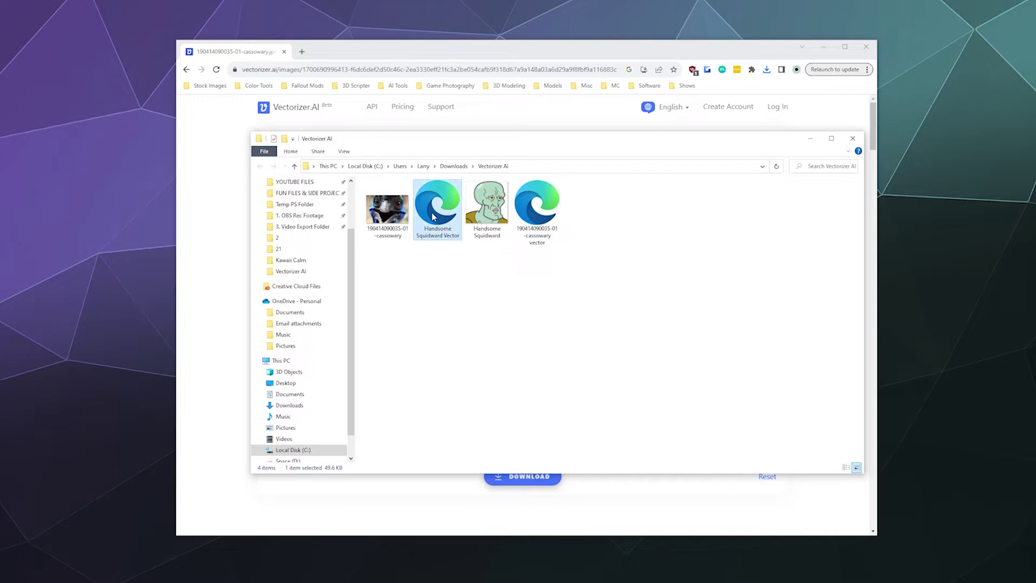
{"action": "right_click", "coordinate": [446, 218]}
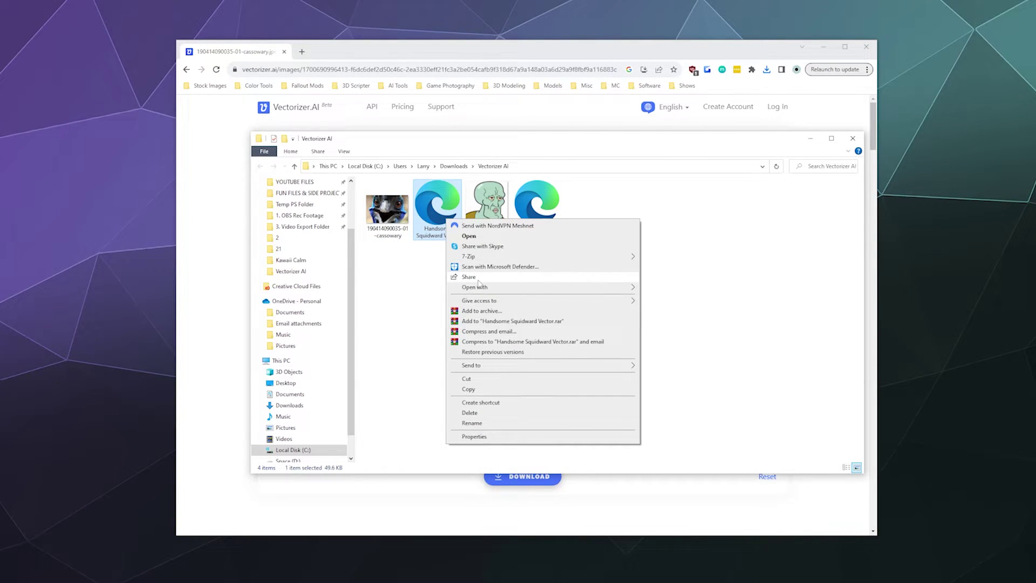
{"action": "mouse_move", "coordinate": [480, 287]}
{"action": "left_click", "coordinate": [669, 289]}
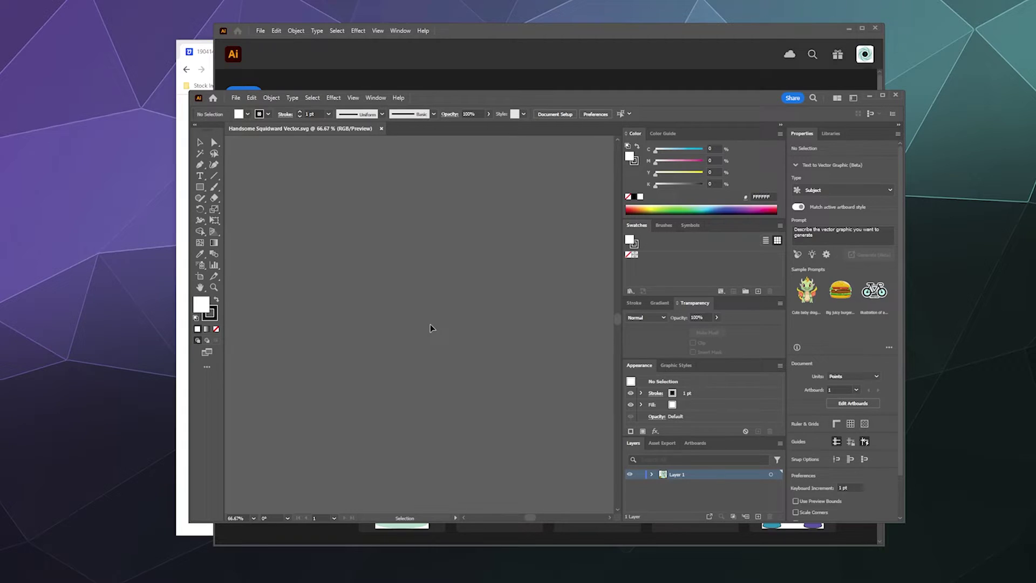
Drag the green face fill and white background shape aside, undoing each move.
{"action": "key", "text": "ctrl+minus"}
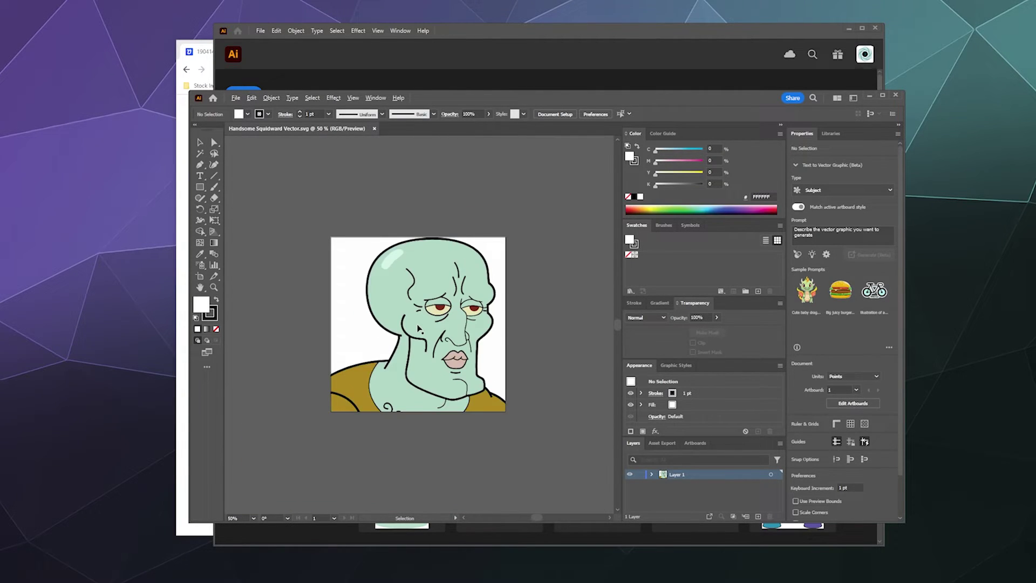
{"action": "key", "text": "ctrl+plus"}
{"action": "left_click_drag", "start_coordinate": [418, 328], "coordinate": [487, 311]}
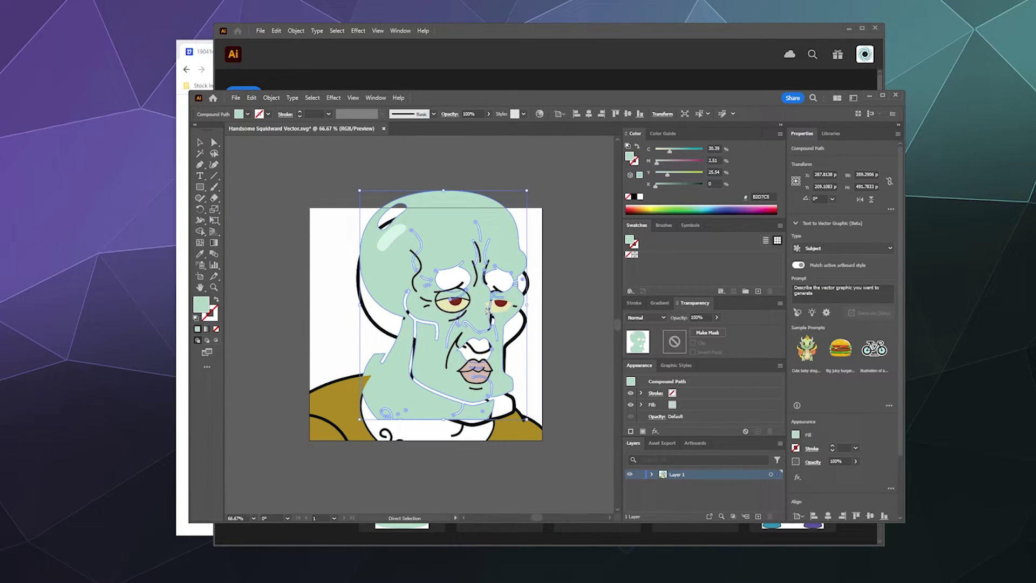
{"action": "key", "text": "ctrl+z"}
{"action": "key", "text": "ctrl+z"}
{"action": "key", "text": "ctrl+z"}
{"action": "key", "text": "ctrl+z"}
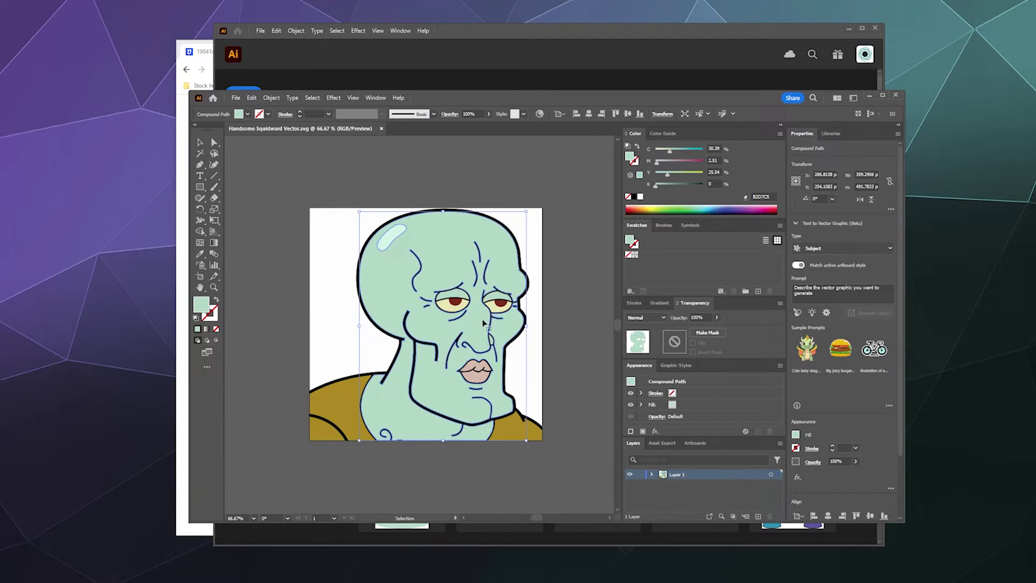
{"action": "left_click", "coordinate": [337, 309]}
{"action": "left_click_drag", "start_coordinate": [338, 309], "coordinate": [289, 388]}
{"action": "key", "text": "ctrl+z"}
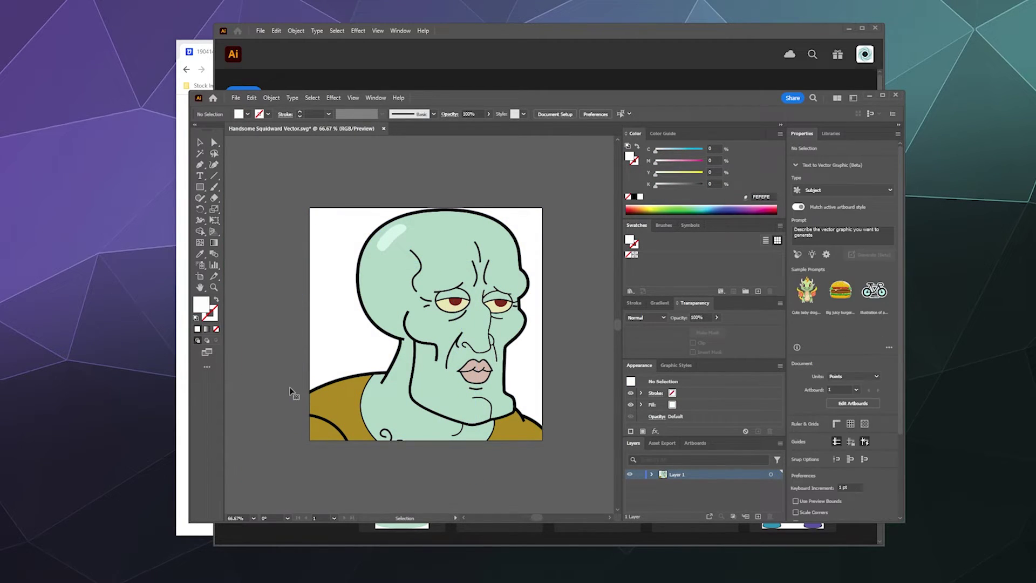
Test the black outline, lips and nose crease as separate shapes, undoing each drag.
{"action": "left_click_drag", "start_coordinate": [367, 316], "coordinate": [232, 323]}
{"action": "key", "text": "ctrl+z"}
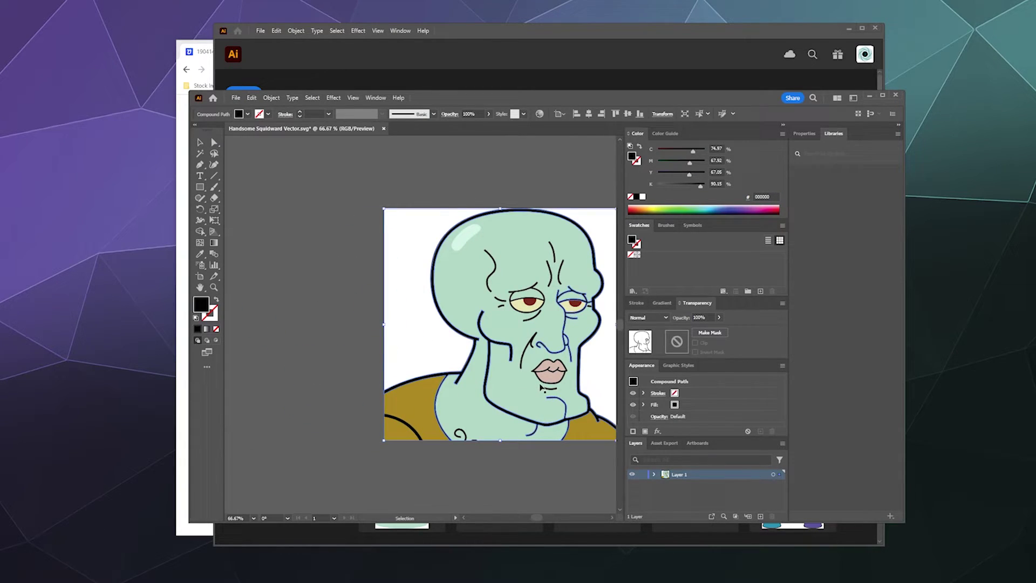
{"action": "left_click_drag", "start_coordinate": [540, 386], "coordinate": [287, 384]}
{"action": "key", "text": "ctrl+z"}
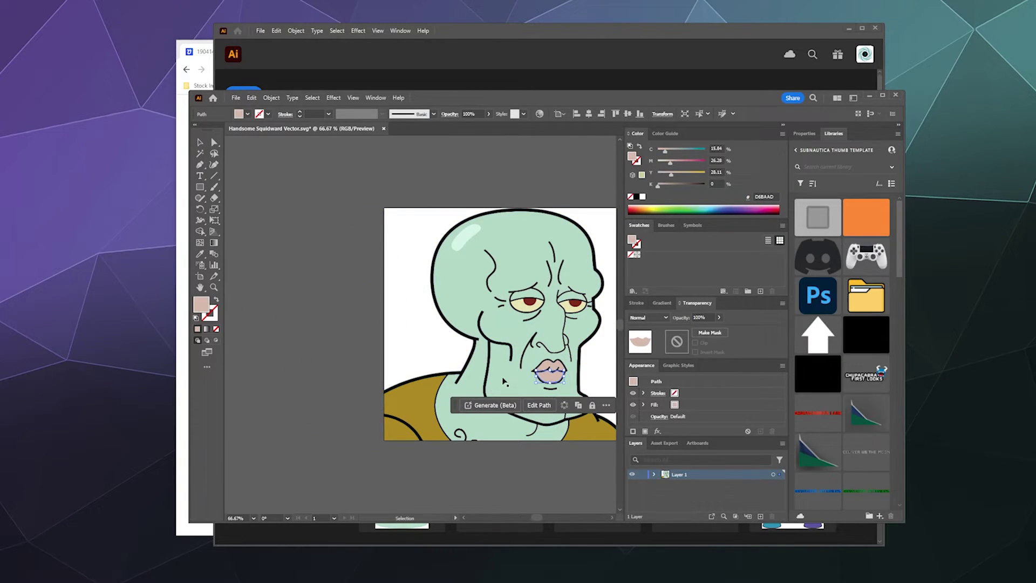
{"action": "left_click_drag", "start_coordinate": [529, 348], "coordinate": [348, 354]}
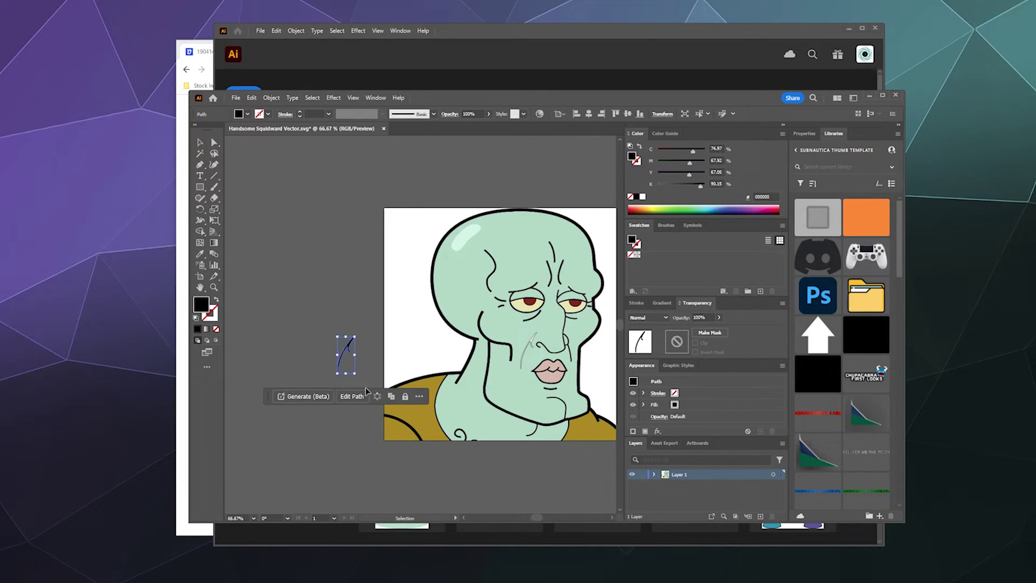
{"action": "key", "text": "ctrl+z"}
Move the olive shirt shape off the artboard, undo it, and deselect everything.
{"action": "left_click", "coordinate": [338, 347]}
{"action": "left_click", "coordinate": [410, 399]}
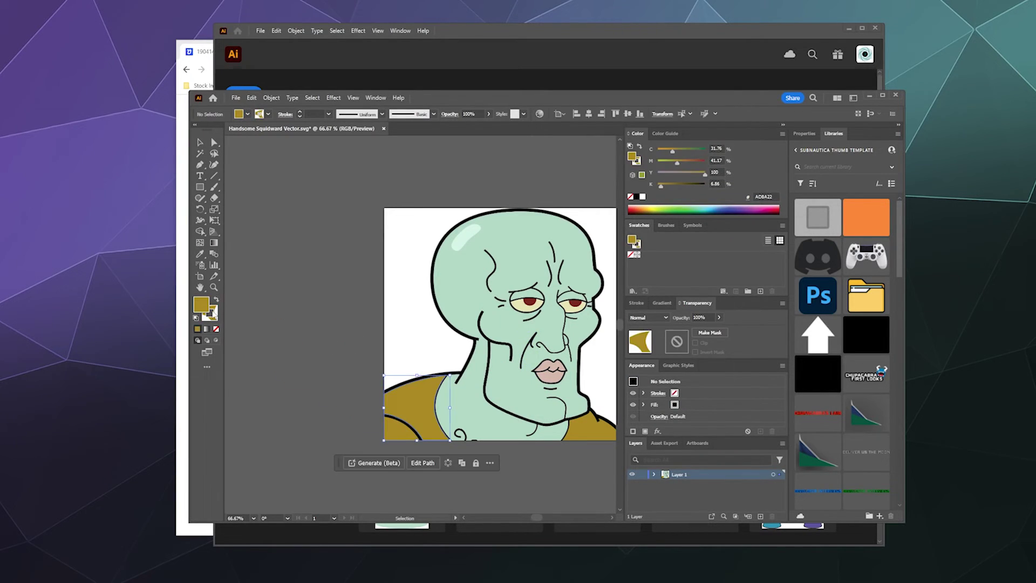
{"action": "left_click_drag", "start_coordinate": [410, 399], "coordinate": [343, 446]}
{"action": "key", "text": "ctrl+z"}
{"action": "left_click", "coordinate": [322, 292]}
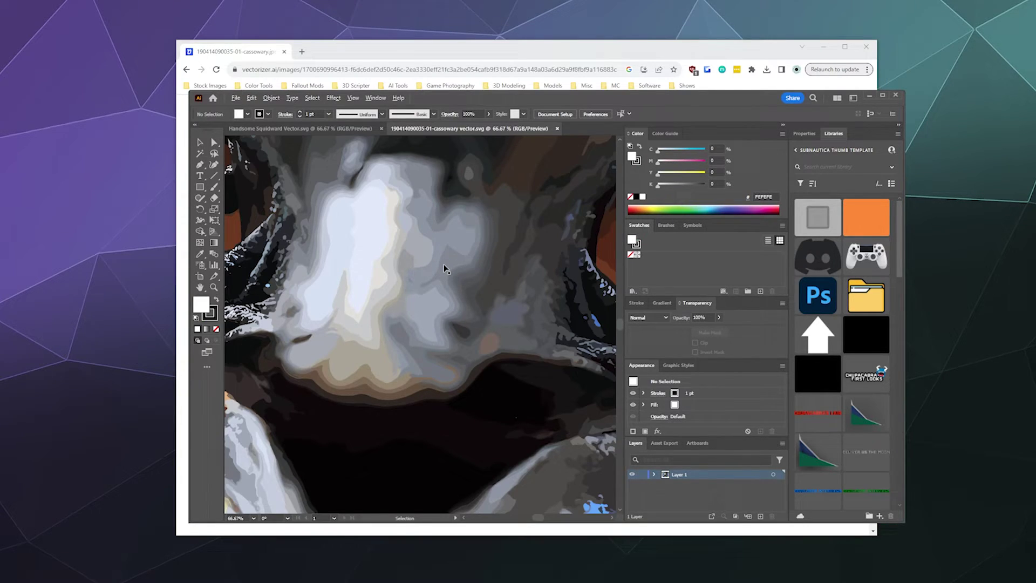
Select cassowary eye and beak pieces, then drag the dark mouth shape down and undo it.
{"action": "scroll", "coordinate": [443, 266], "scroll_direction": "down", "scroll_amount": 2}
{"action": "scroll", "coordinate": [448, 269], "scroll_direction": "down", "scroll_amount": 1}
{"action": "left_click", "coordinate": [447, 268]}
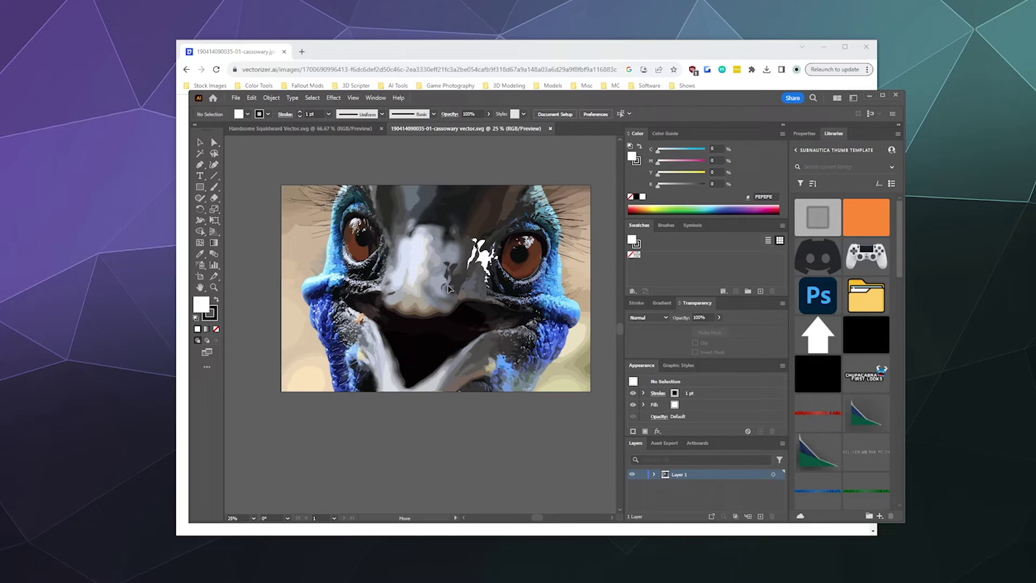
{"action": "key", "text": "v"}
{"action": "left_click", "coordinate": [416, 259]}
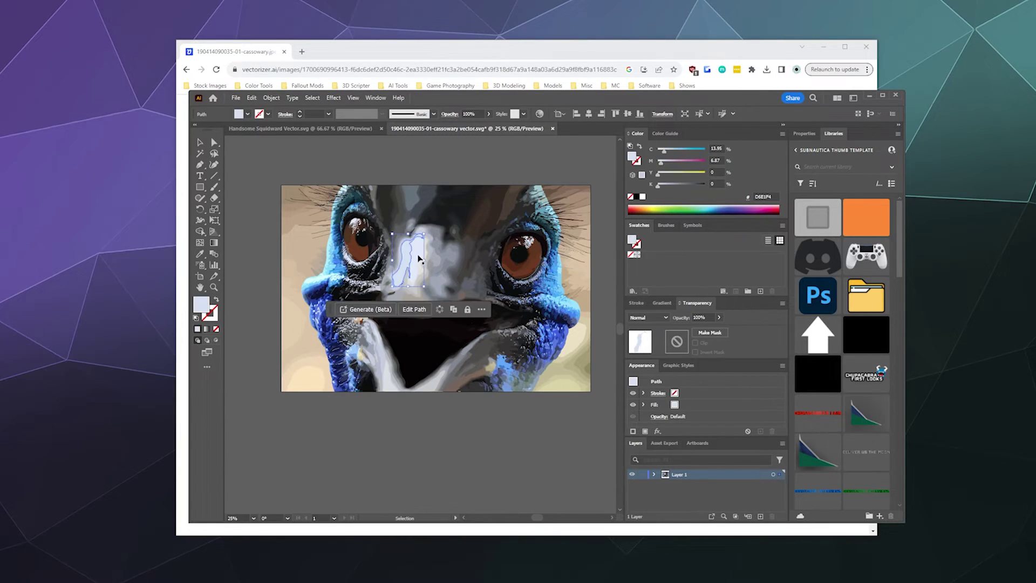
{"action": "left_click_drag", "start_coordinate": [412, 337], "coordinate": [405, 410]}
{"action": "key", "text": "ctrl+z"}
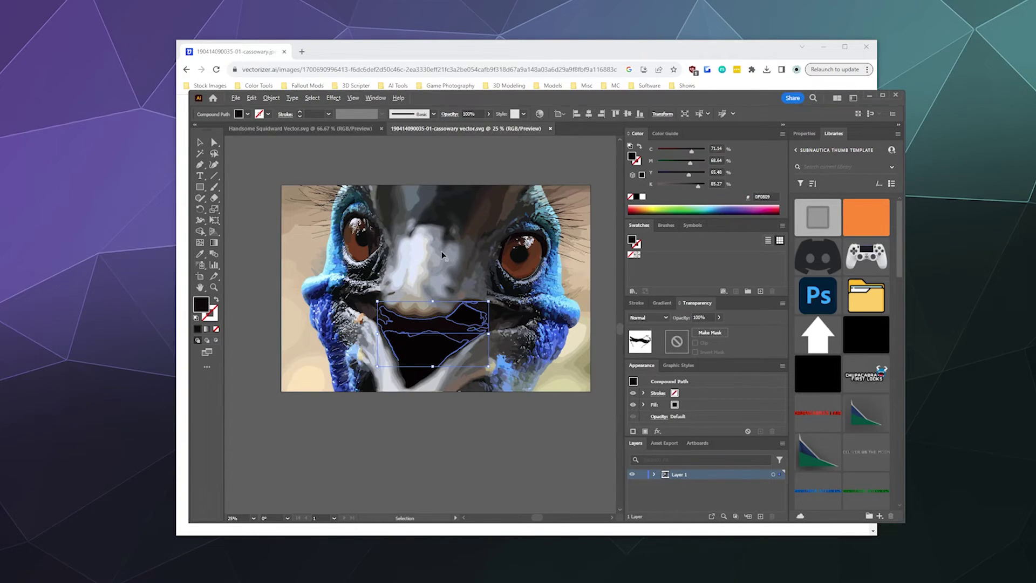
Select the pale grey beak shape and shift a blue shape at the lower-left edge.
{"action": "scroll", "coordinate": [407, 285], "scroll_direction": "up", "scroll_amount": 1}
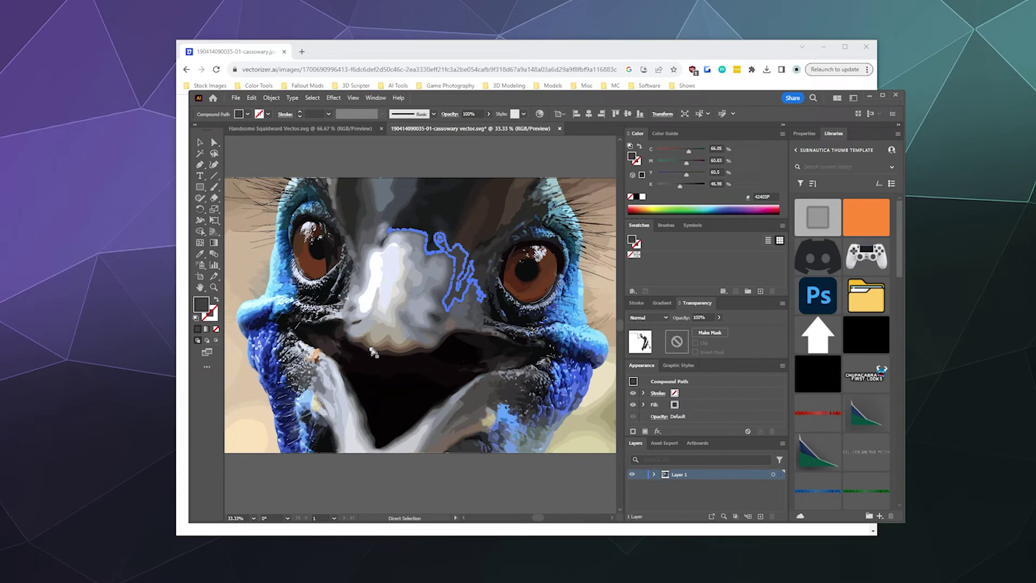
{"action": "left_click", "coordinate": [346, 377]}
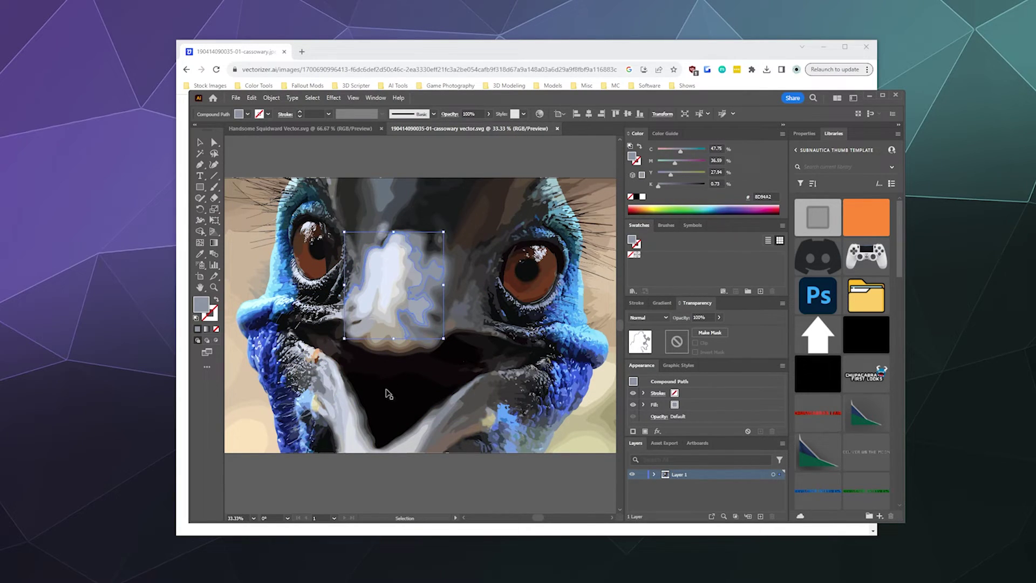
{"action": "left_click", "coordinate": [327, 484]}
{"action": "left_click_drag", "start_coordinate": [273, 453], "coordinate": [347, 485]}
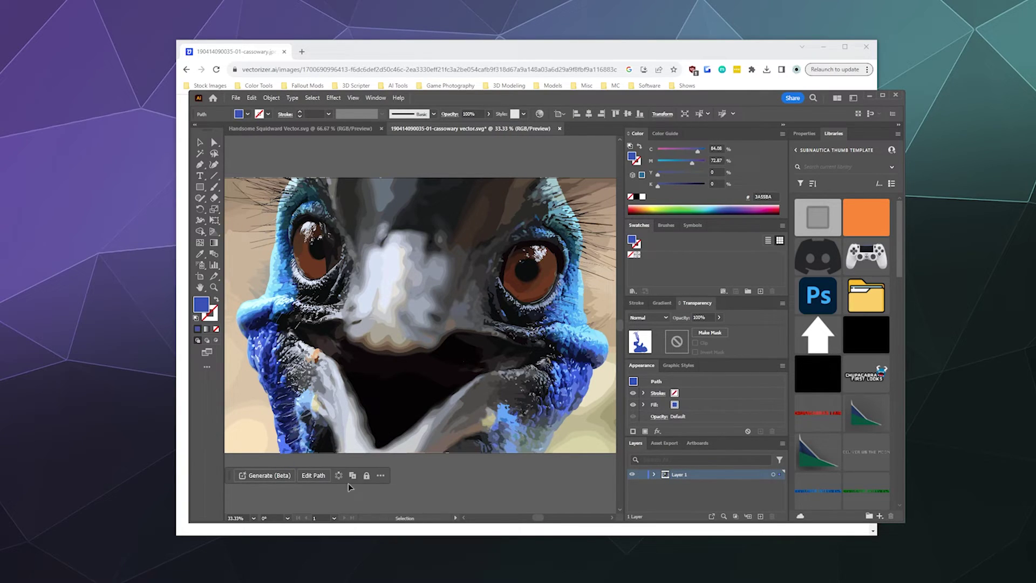
{"action": "left_click", "coordinate": [431, 484]}
Drag a left-eye piece below the artboard, undo it, then bring the Vectorizer.AI browser forward.
{"action": "scroll", "coordinate": [378, 412], "scroll_direction": "down", "scroll_amount": 1}
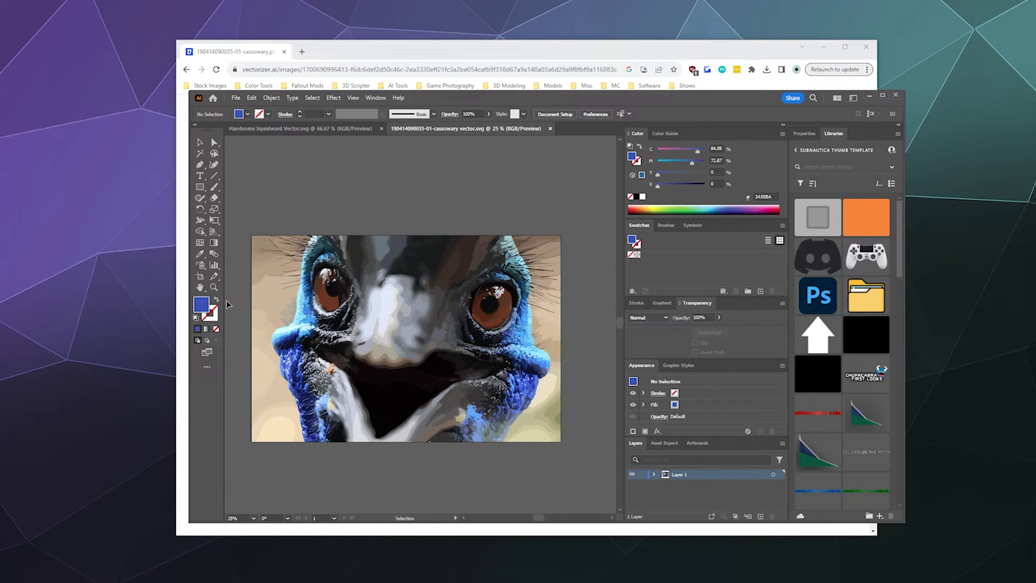
{"action": "left_click", "coordinate": [338, 291]}
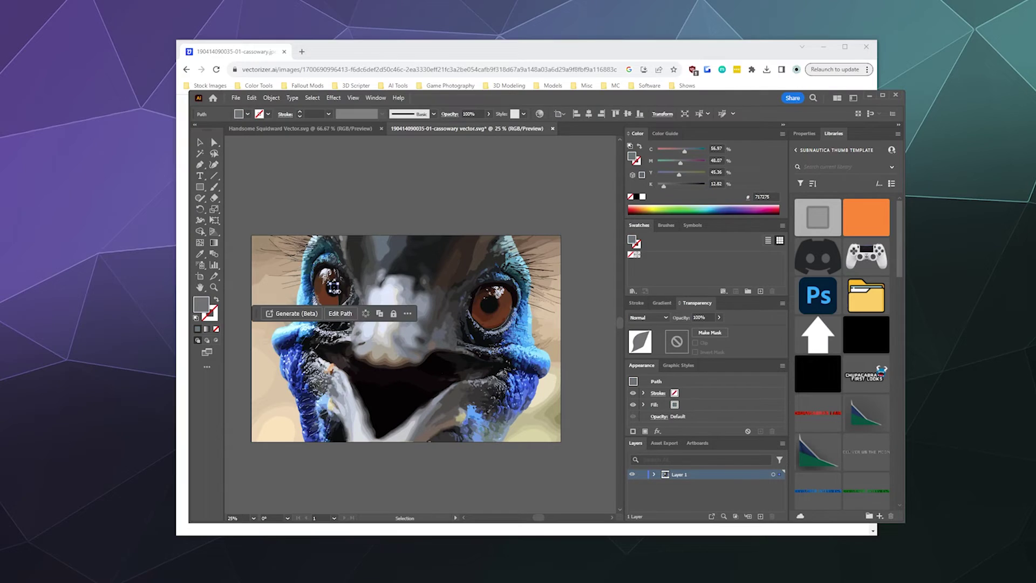
{"action": "left_click_drag", "start_coordinate": [330, 339], "coordinate": [294, 479]}
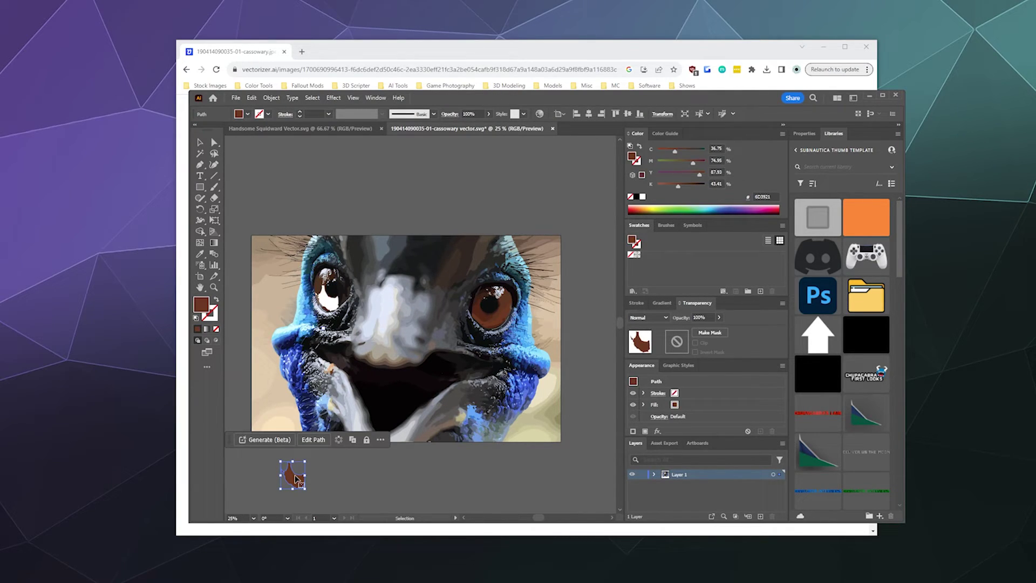
{"action": "key", "text": "ctrl+z"}
{"action": "left_click", "coordinate": [392, 467]}
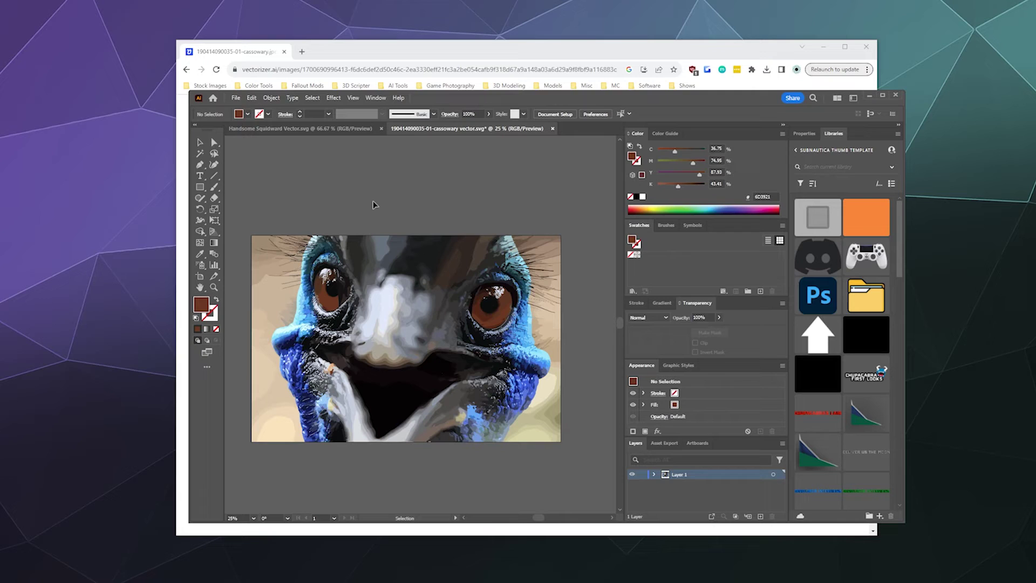
{"action": "left_click", "coordinate": [368, 63]}
Go home, then view the Pricing page's free Web App and API credit plans.
{"action": "left_click", "coordinate": [295, 108]}
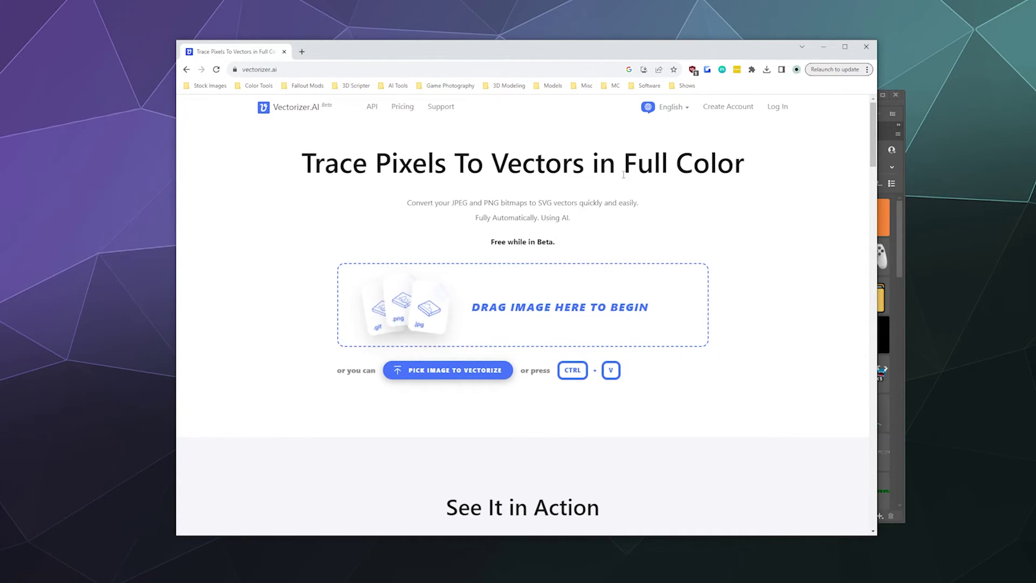
{"action": "left_click", "coordinate": [410, 117]}
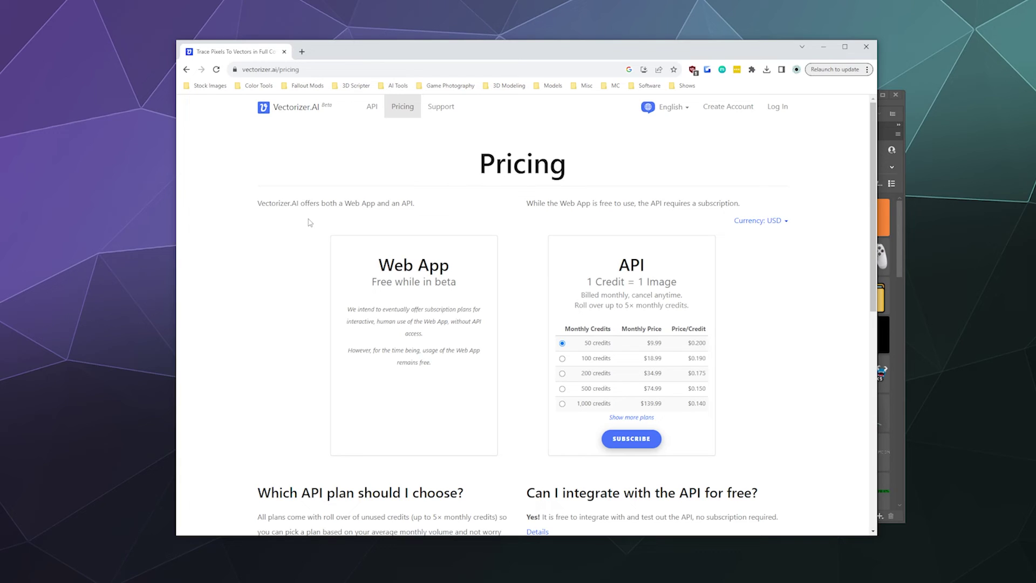
{"action": "scroll", "coordinate": [322, 350], "scroll_direction": "down", "scroll_amount": 1}
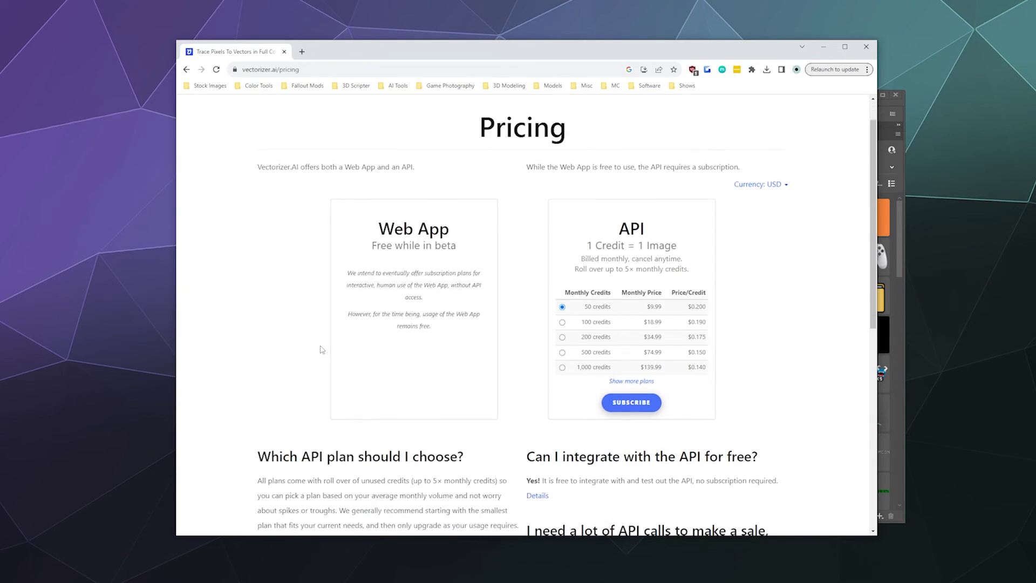
{"action": "scroll", "coordinate": [322, 350], "scroll_direction": "up", "scroll_amount": 1}
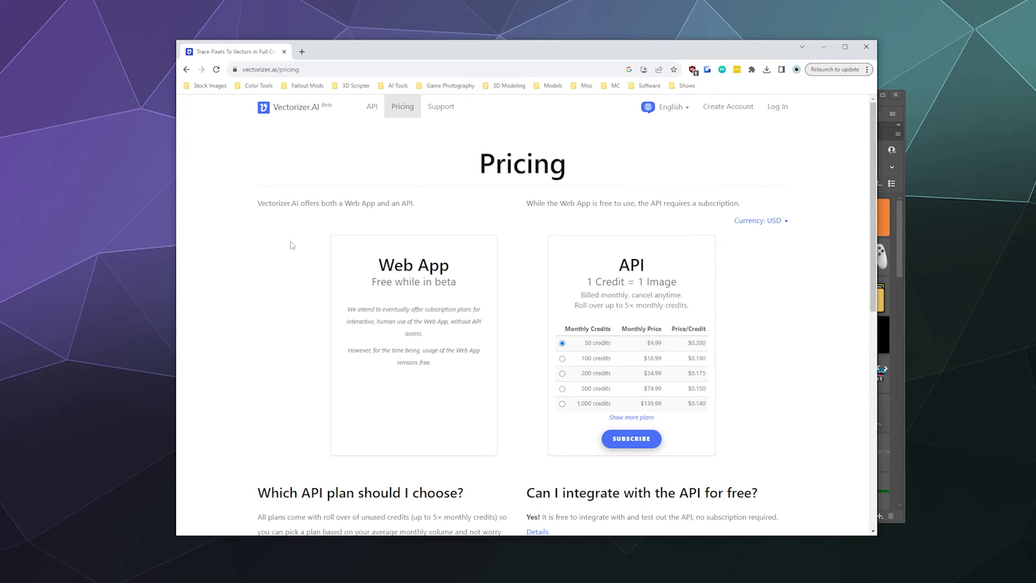
Return to the Vectorizer.AI home page via the top-left logo.
{"action": "left_click", "coordinate": [290, 111]}
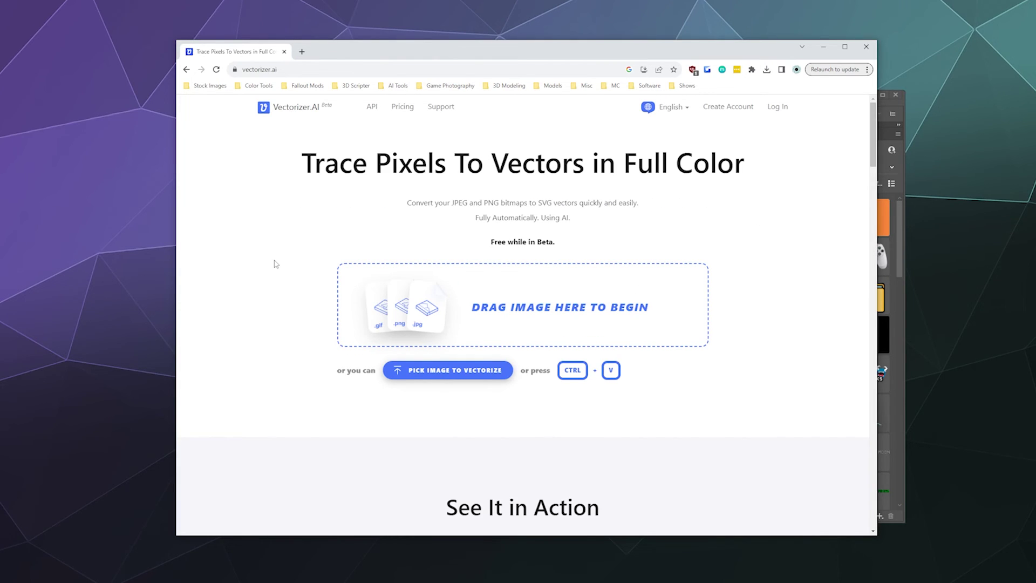